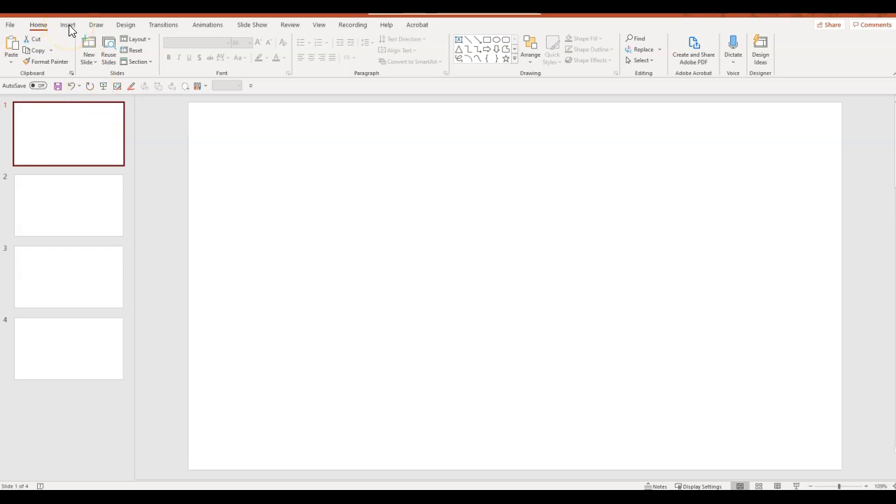
Search online pictures for "brick wall and floor" and insert the white brick wall with the grey wooden floor on slide 1.
click(68, 24)
click(84, 48)
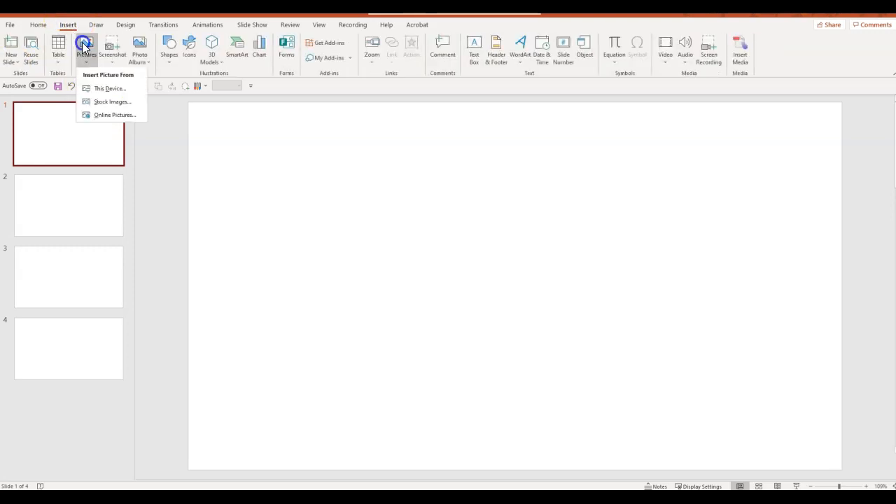
click(103, 116)
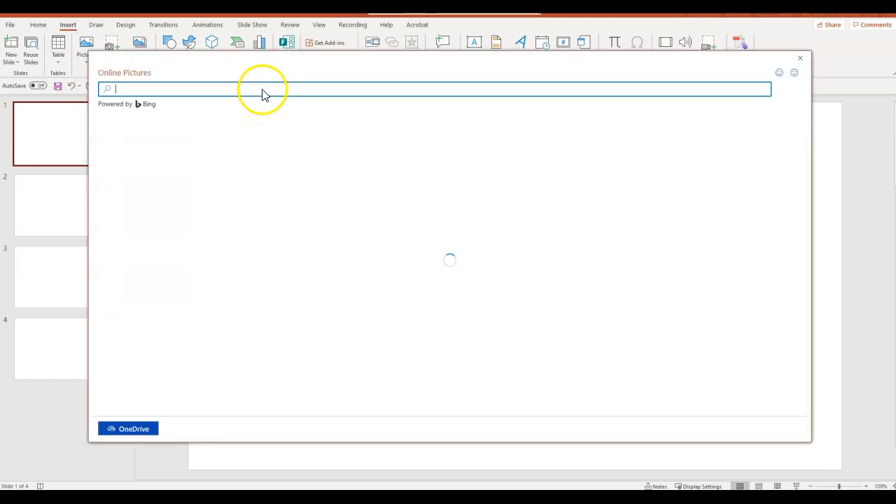
click(263, 89)
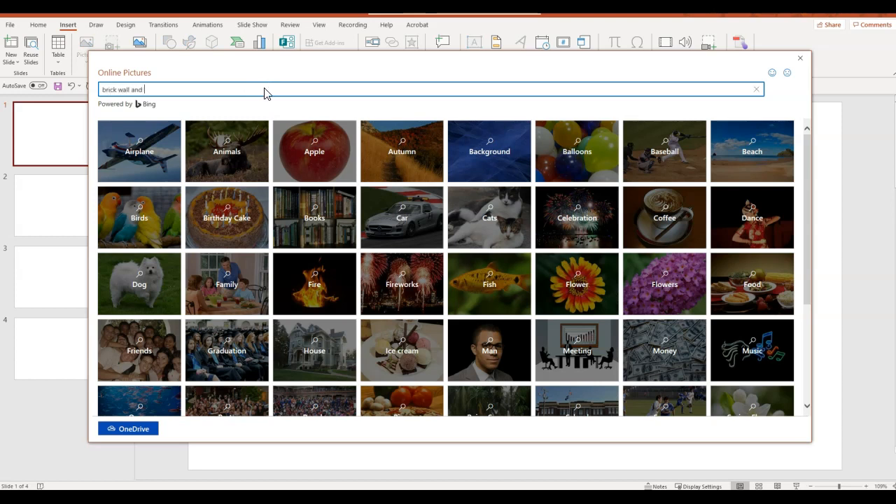
key(Return)
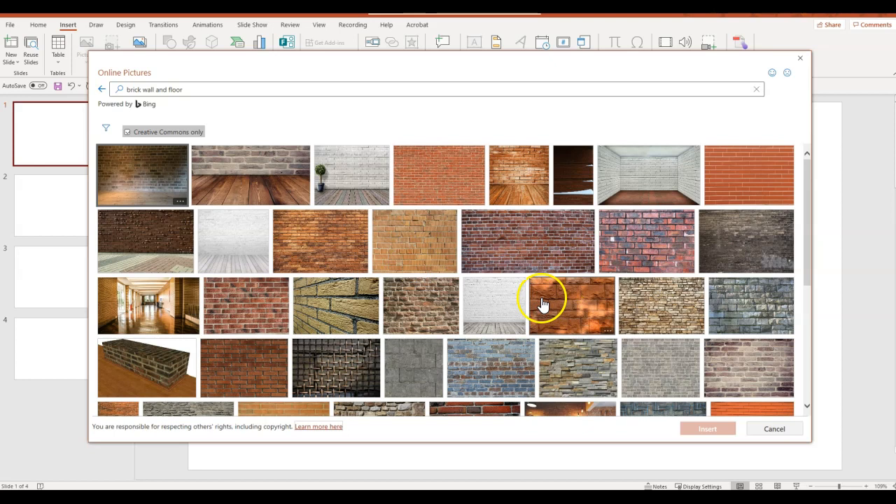
scroll(544, 300, down, 1)
click(502, 270)
click(718, 428)
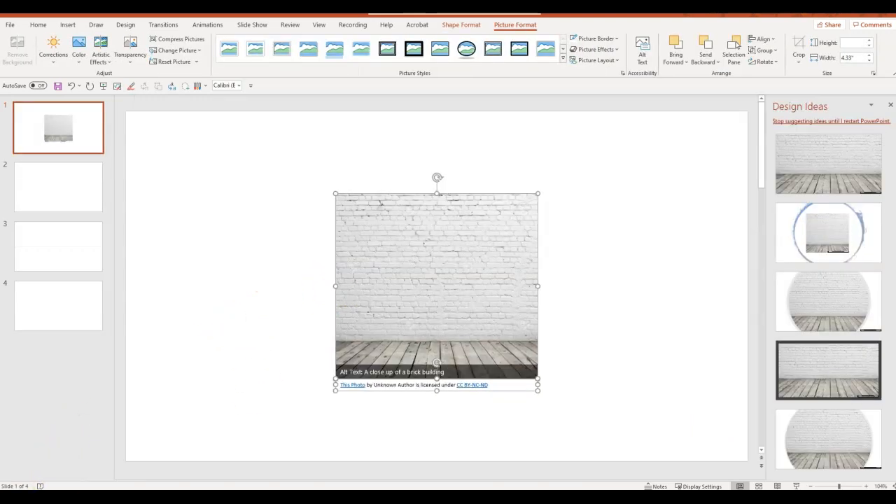
Apply the full-width design idea to the brick wall picture and stretch it down to cover the whole slide.
click(828, 370)
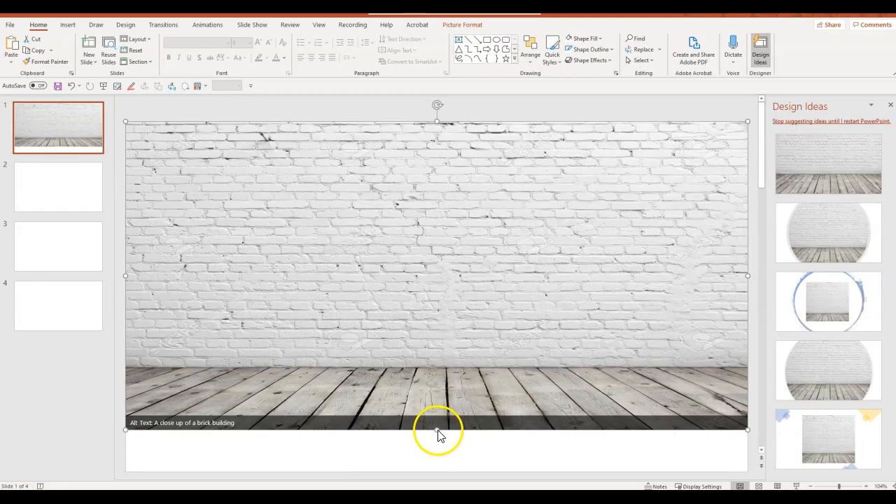
drag(437, 430, 440, 457)
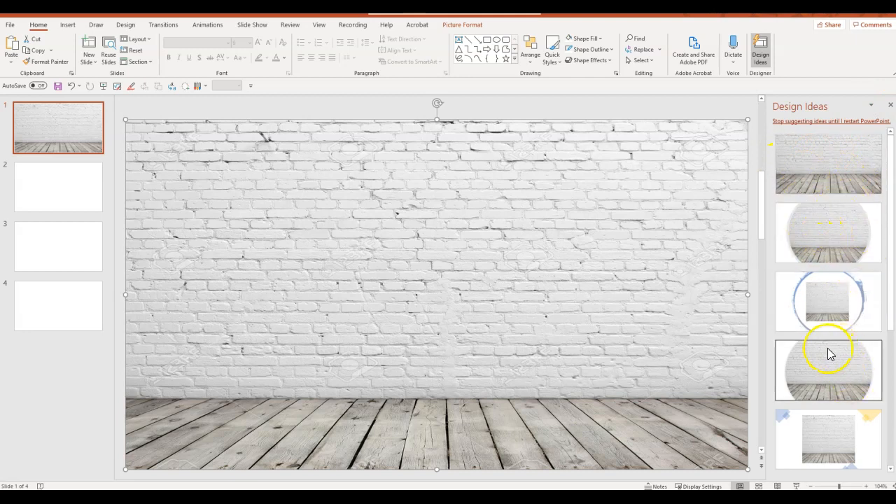
scroll(829, 342, down, 3)
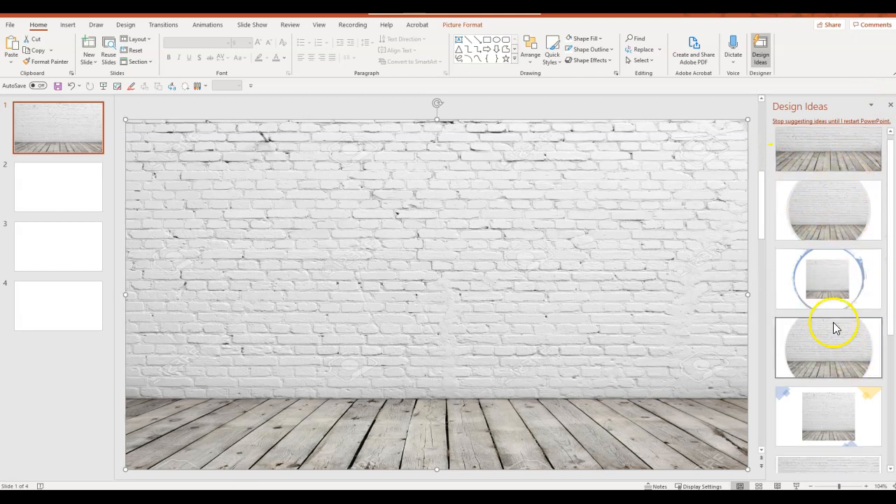
click(890, 104)
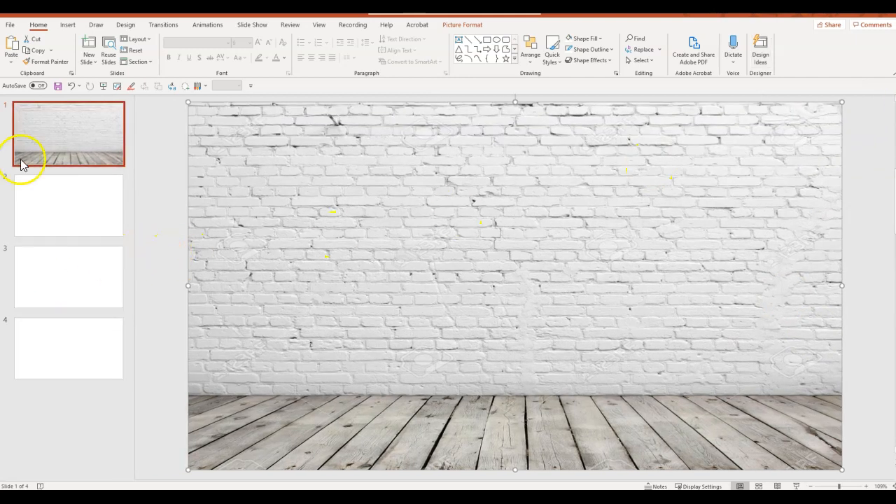
Draw a rounded rectangle about 10.58" wide and 4.73" high and position it over the brick wall above the floor.
click(67, 24)
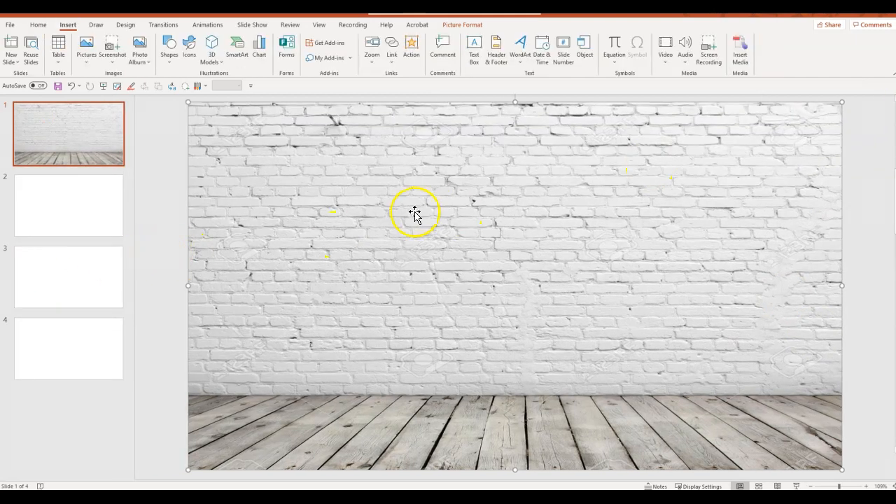
click(168, 49)
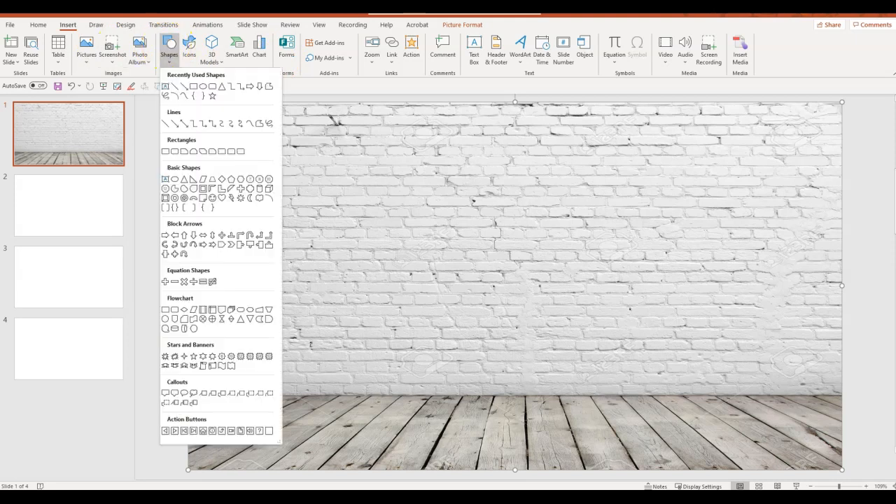
click(204, 88)
drag(258, 157, 772, 375)
drag(564, 286, 546, 275)
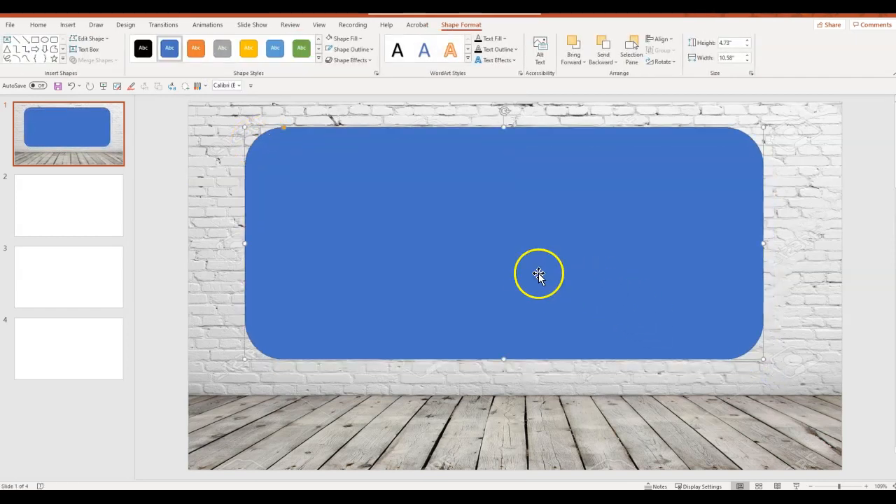
Fill the rounded rectangle with the recently used muted blue.
right_click(425, 182)
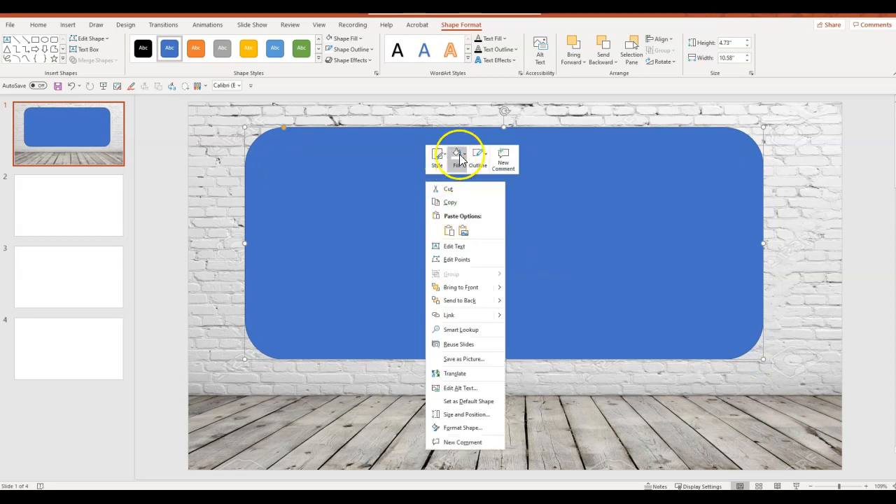
click(460, 160)
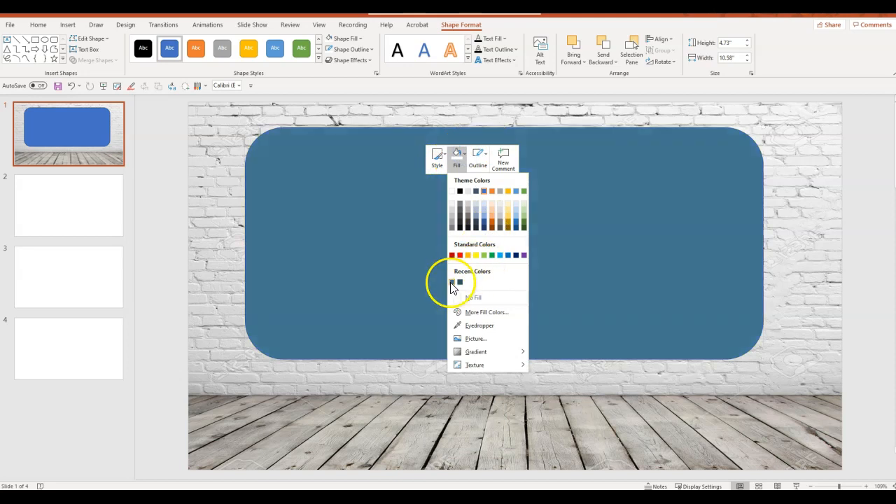
click(451, 282)
click(563, 251)
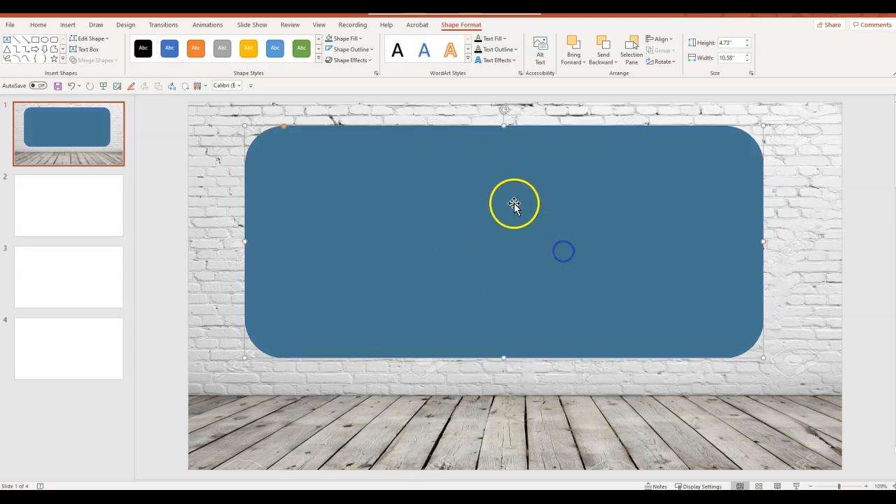
Set the rounded rectangle's fill transparency to 30% and remove its outline.
right_click(514, 204)
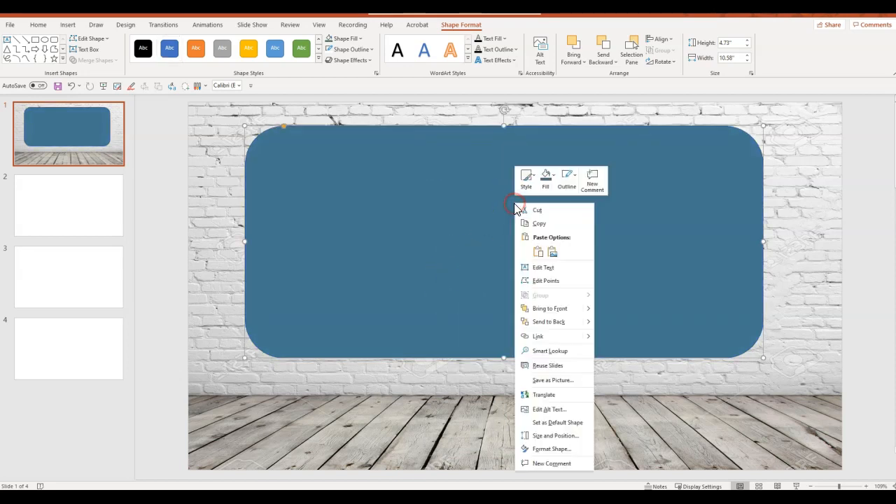
click(557, 450)
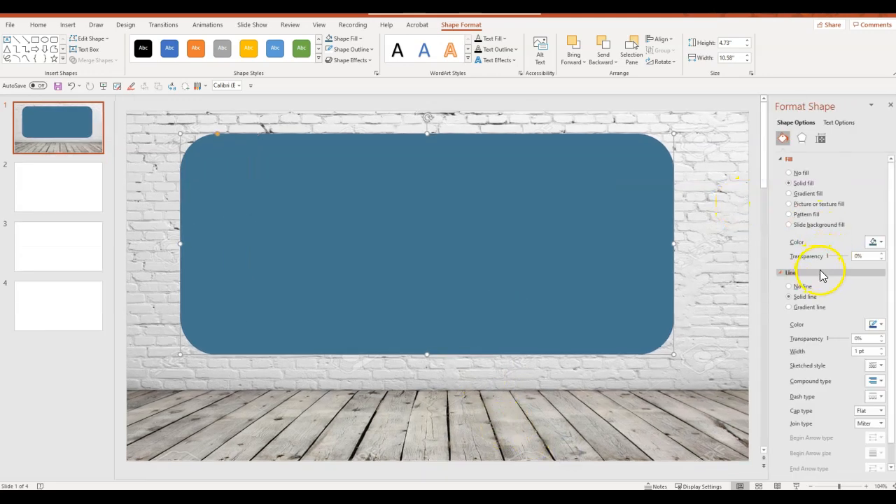
drag(827, 259, 834, 259)
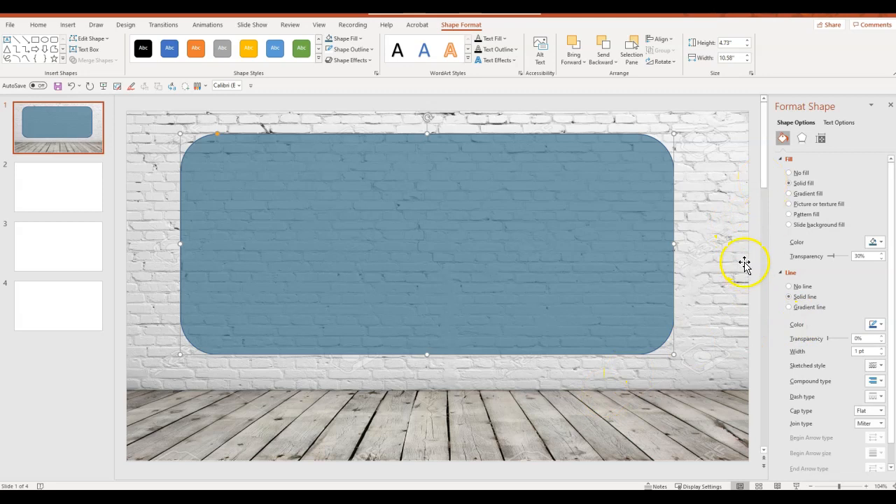
click(789, 288)
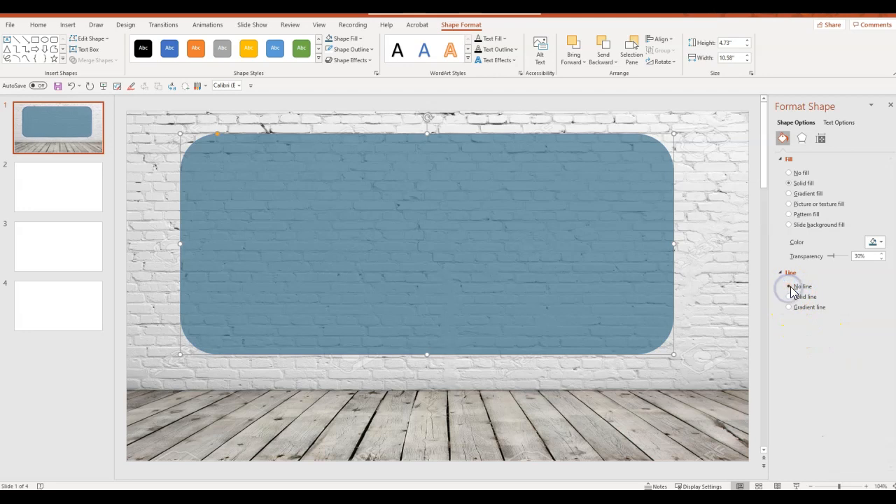
click(656, 416)
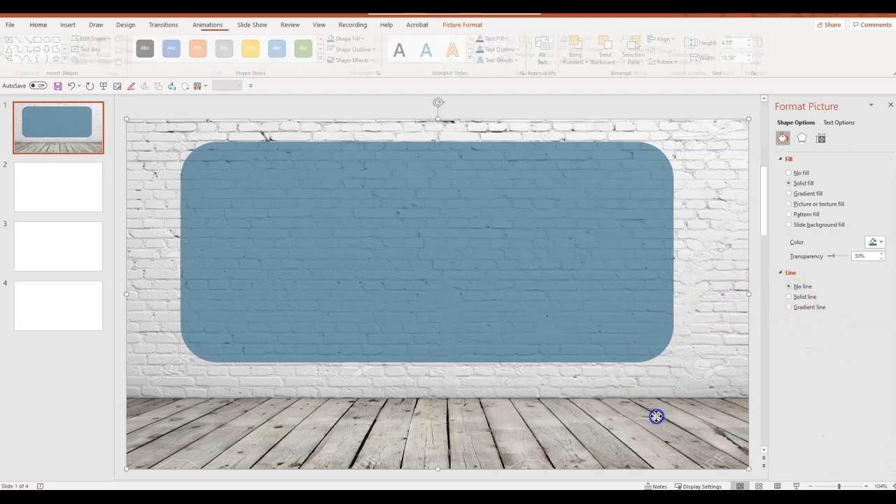
click(610, 399)
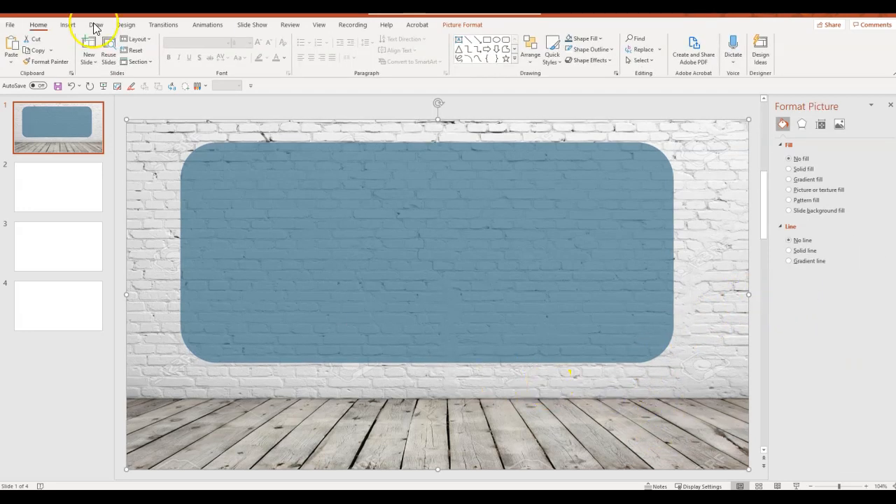
Search online pictures for "transaprent chair" and insert the burgundy armchair.
click(65, 25)
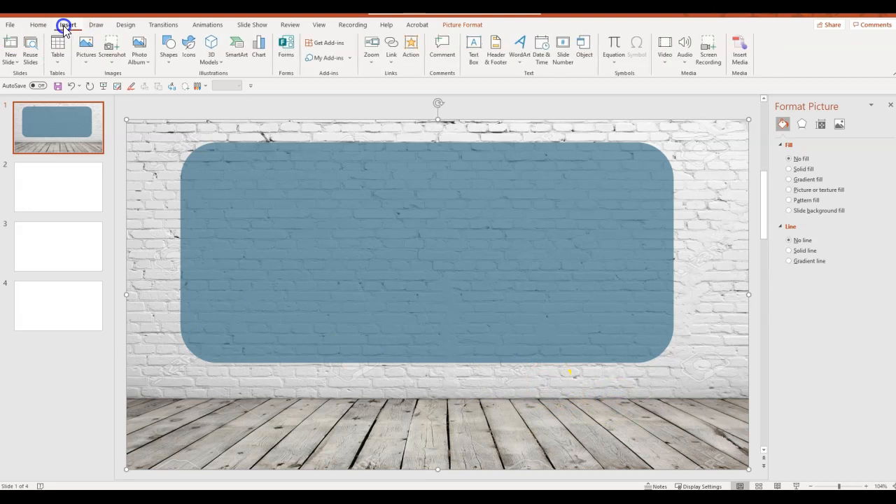
click(85, 60)
click(119, 116)
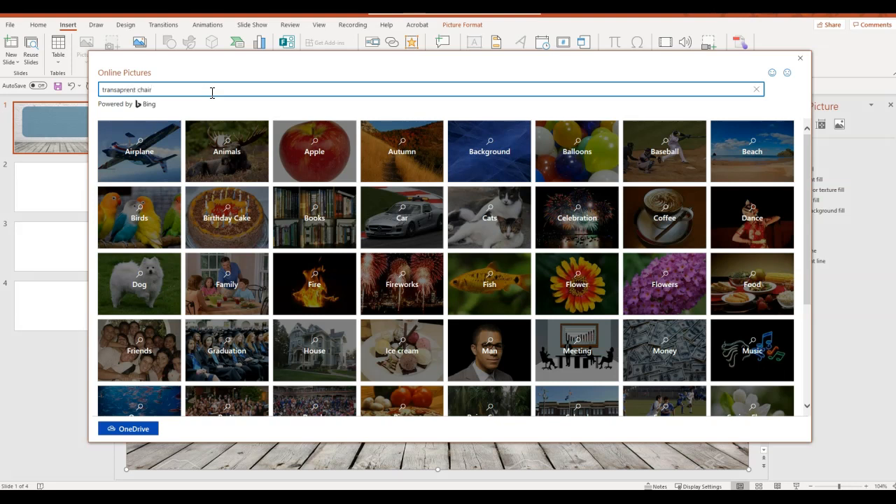
key(Return)
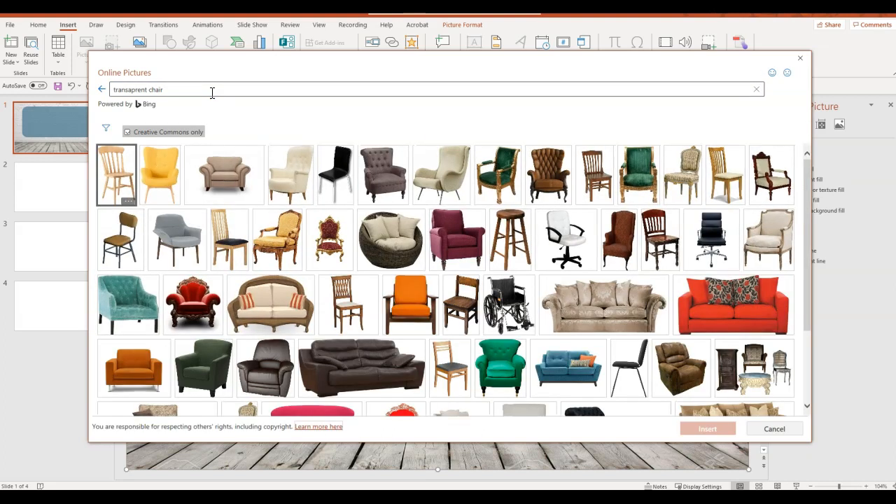
click(456, 238)
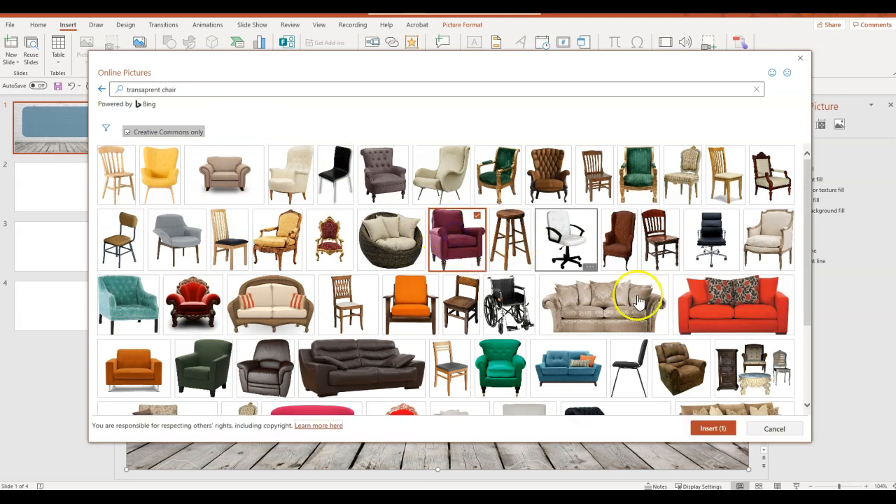
click(713, 430)
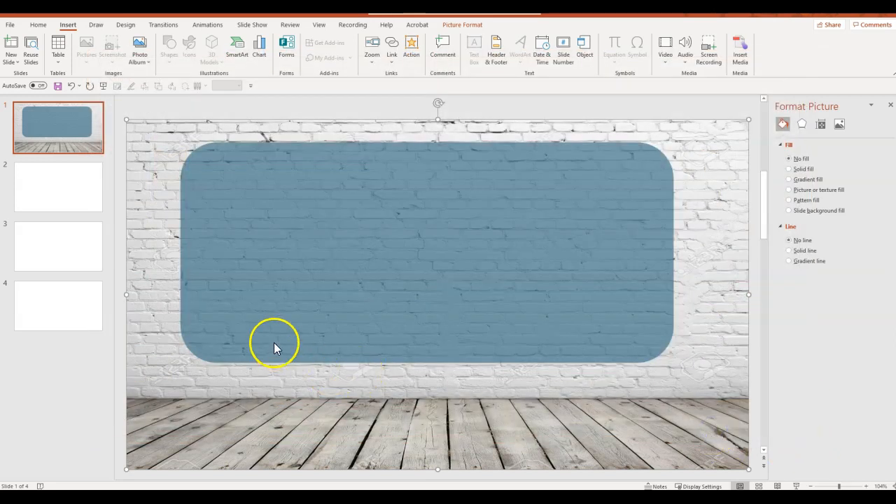
Shrink the burgundy armchair and place it on the wooden floor in the slide's lower-left corner.
drag(596, 120, 248, 266)
key(ctrl+z)
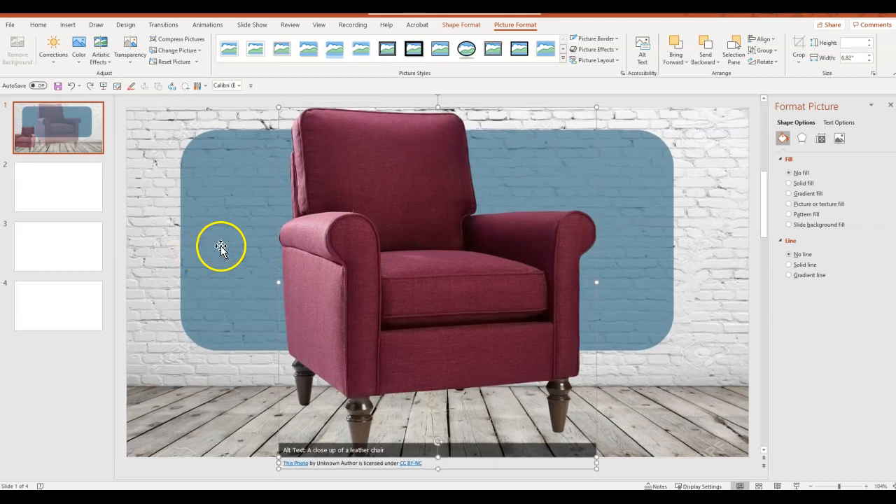
drag(595, 108, 418, 199)
drag(364, 282, 217, 281)
drag(363, 198, 301, 238)
Delete the photo attribution caption below the armchair.
click(173, 468)
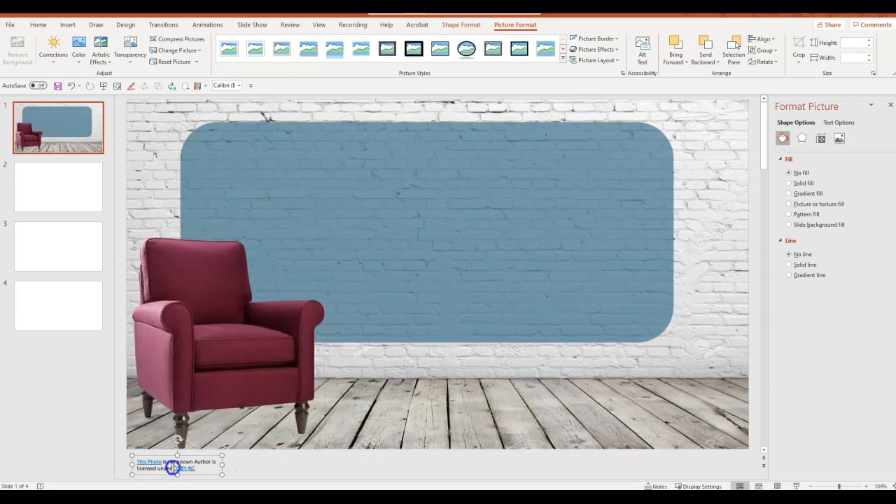
drag(180, 456, 192, 456)
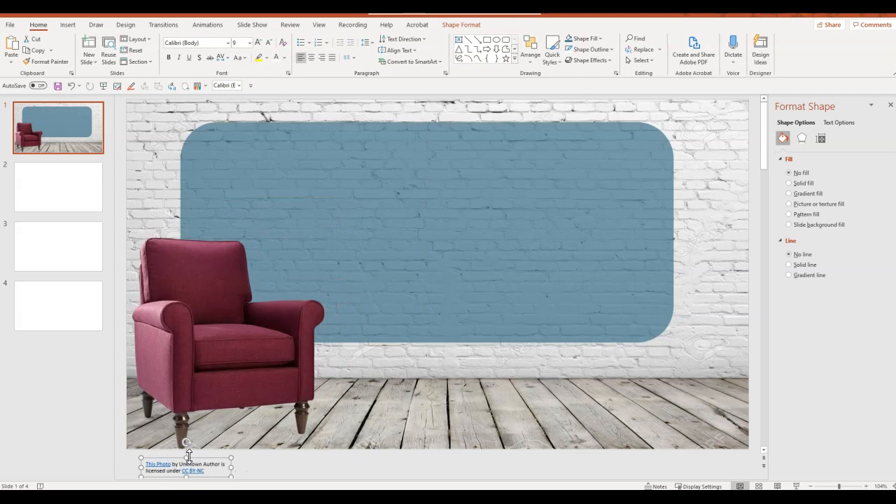
key(Delete)
Set the armchair's 3-D X rotation to 200° so it faces the opposite direction.
click(233, 328)
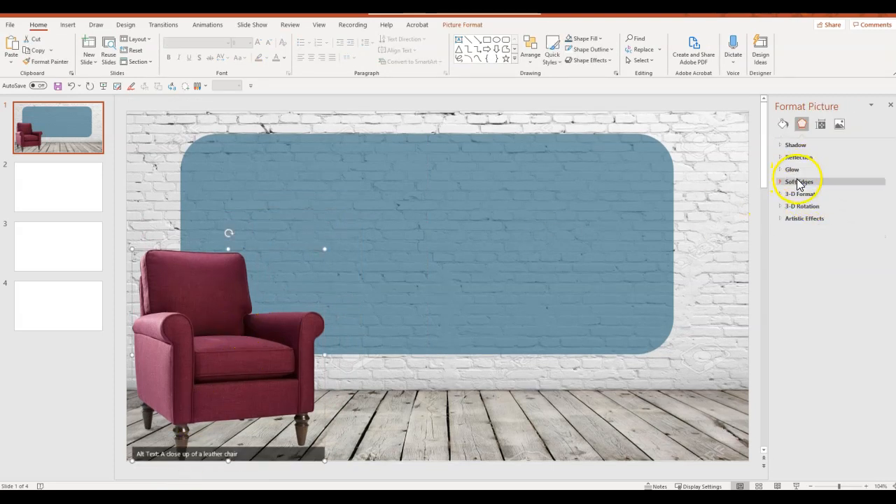
click(784, 205)
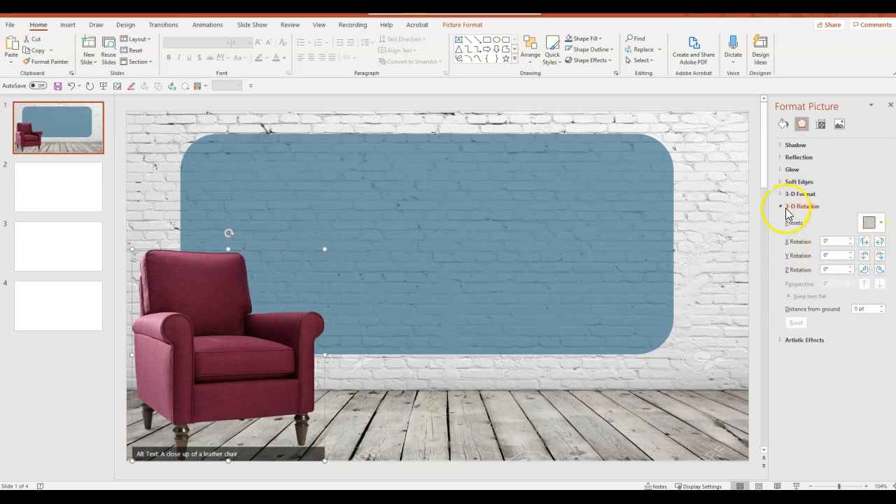
right_click(235, 299)
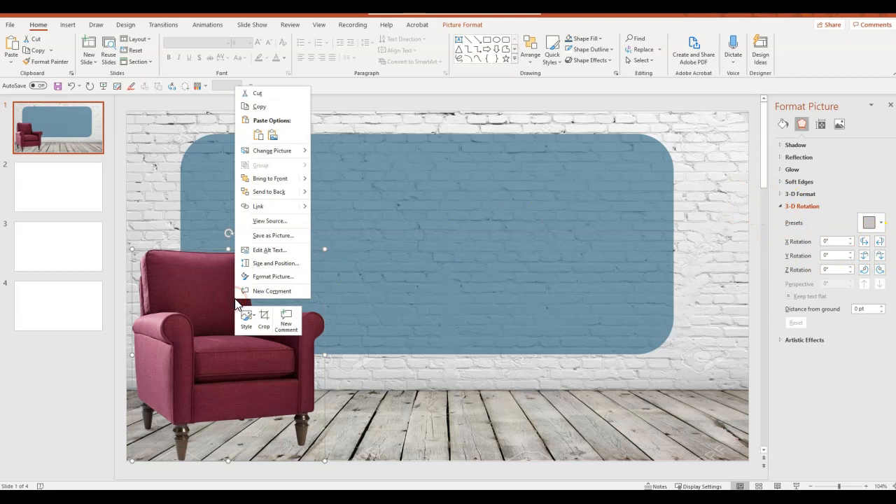
click(260, 278)
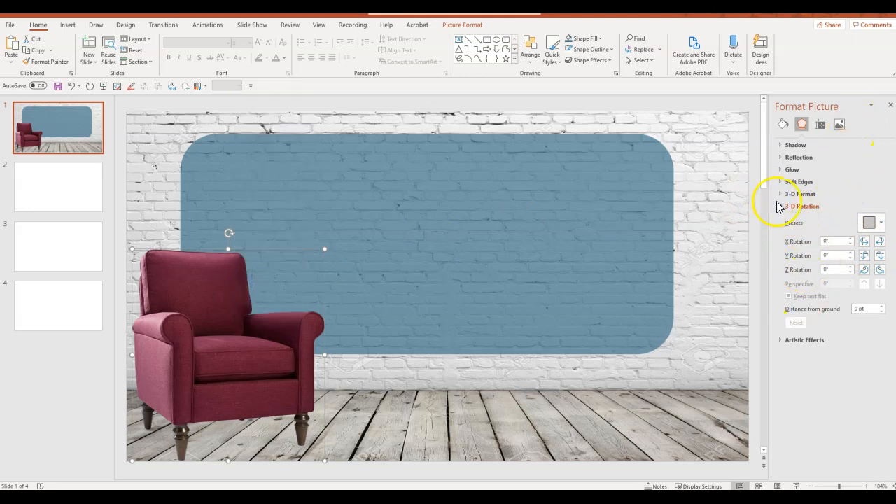
click(866, 242)
click(865, 242)
click(866, 242)
click(866, 242)
click(866, 243)
click(866, 243)
click(866, 243)
click(867, 243)
click(867, 243)
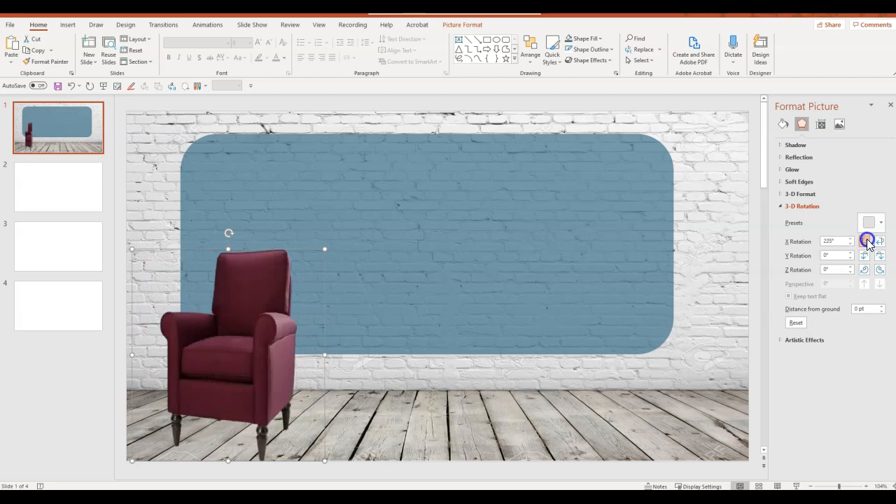
click(867, 243)
click(866, 243)
click(866, 242)
click(867, 243)
click(866, 243)
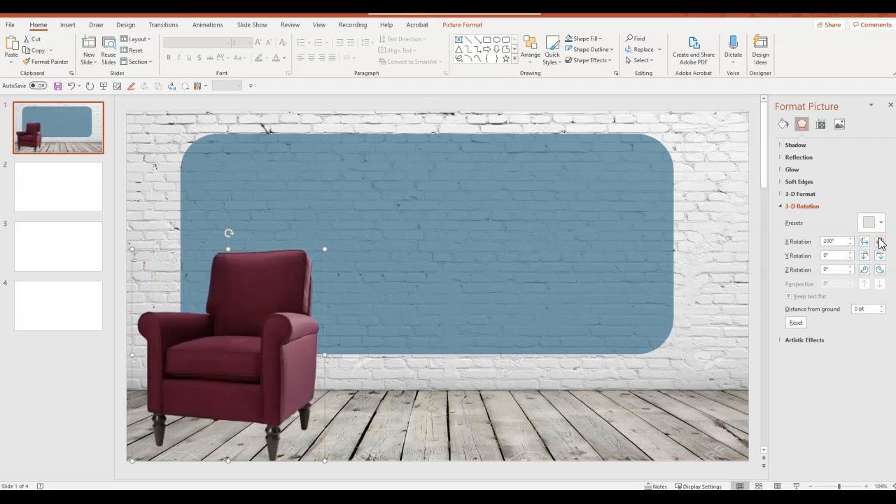
Try a 3-D X rotation of 135° on the burgundy armchair.
click(865, 242)
click(865, 242)
click(865, 242)
click(865, 242)
click(865, 242)
click(865, 243)
click(865, 242)
click(865, 243)
click(865, 242)
click(865, 242)
click(865, 242)
click(865, 242)
click(865, 242)
click(865, 242)
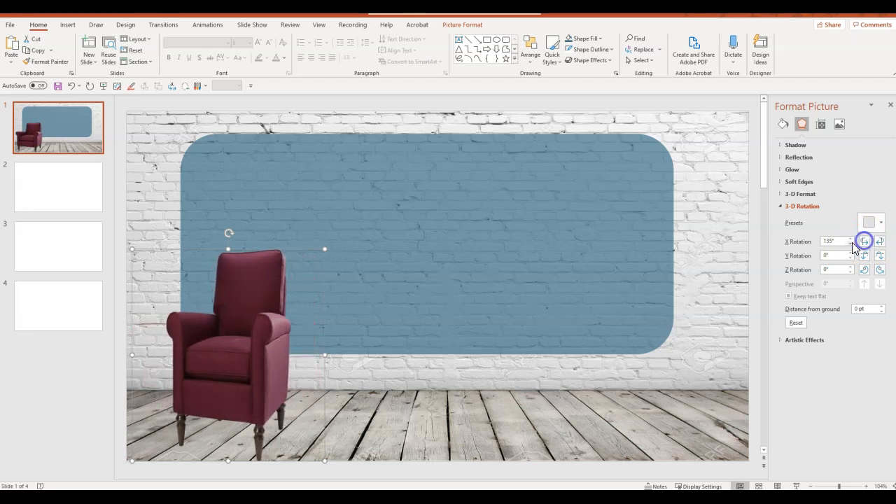
Reset the armchair's 3-D rotation and shrink the armchair to about 3.74" wide and 4.12" high.
click(796, 323)
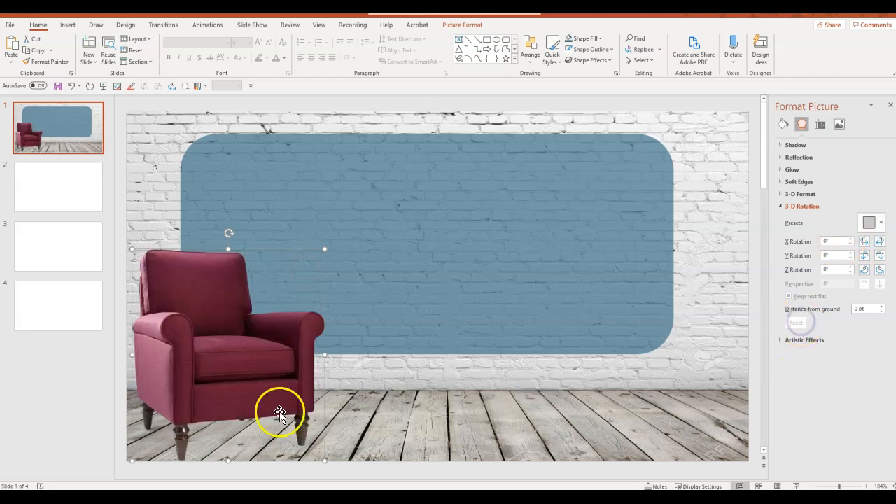
click(211, 384)
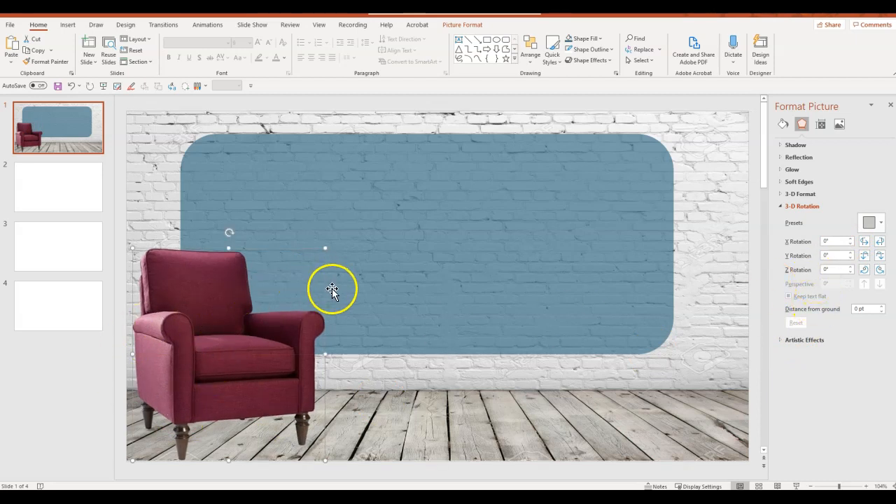
drag(329, 250, 301, 266)
click(352, 368)
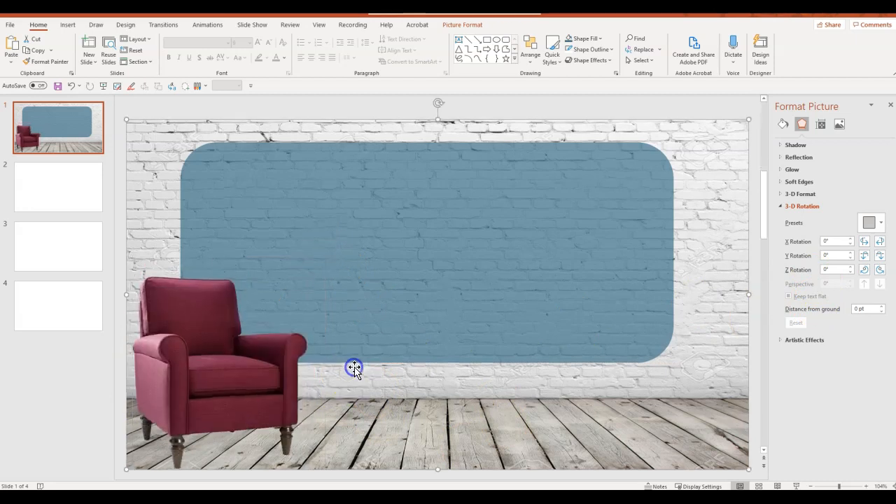
Search online pictures for "transparent people sitting" and insert the seated man in a shirt and tie.
click(333, 348)
click(68, 24)
click(89, 58)
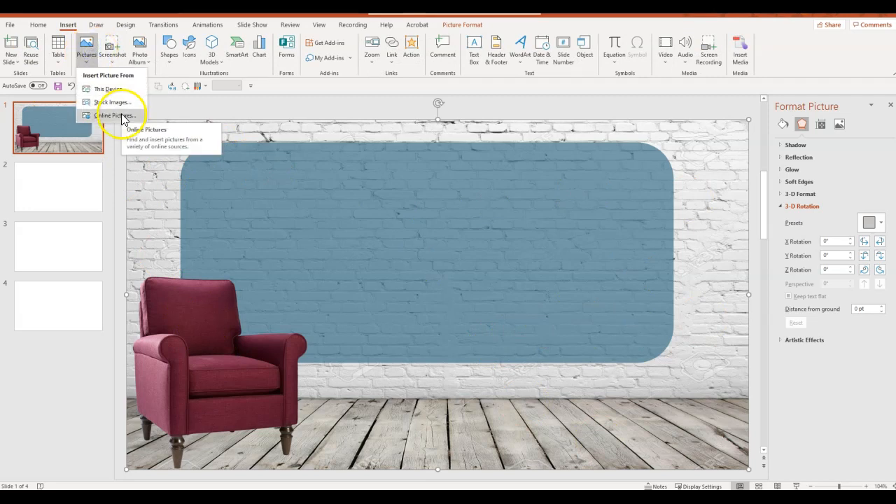
click(123, 118)
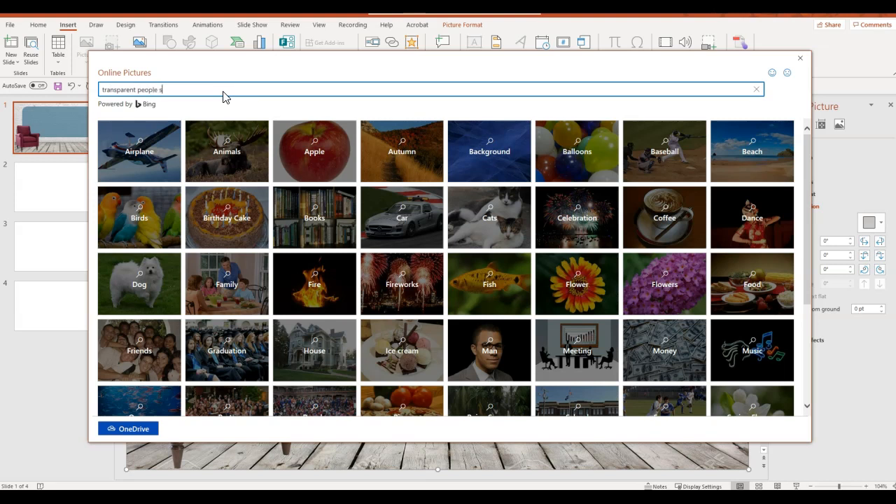
text(g)
key(Return)
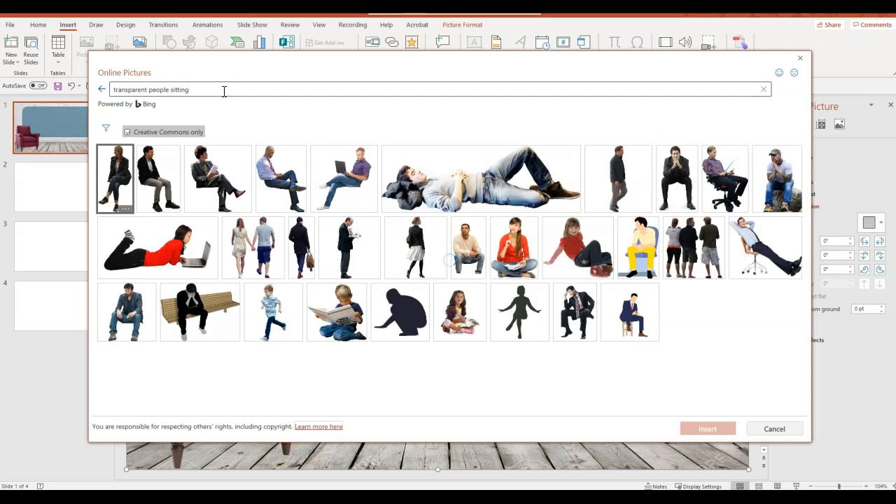
click(268, 175)
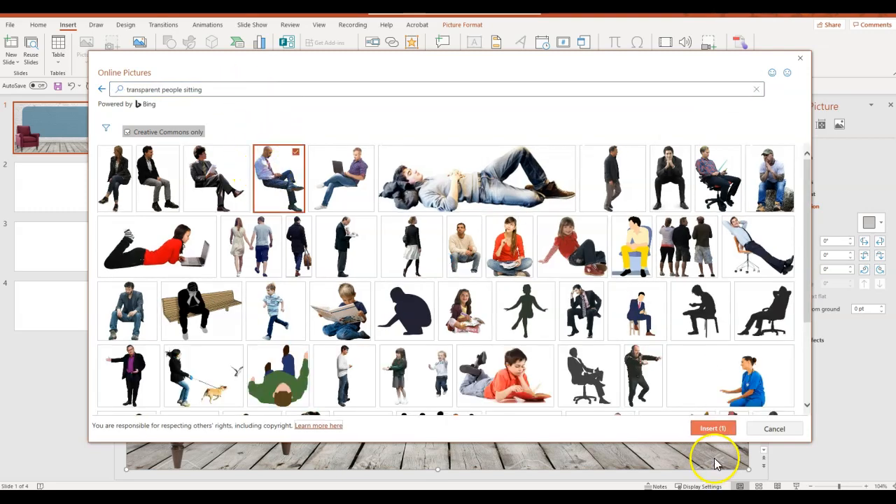
click(712, 429)
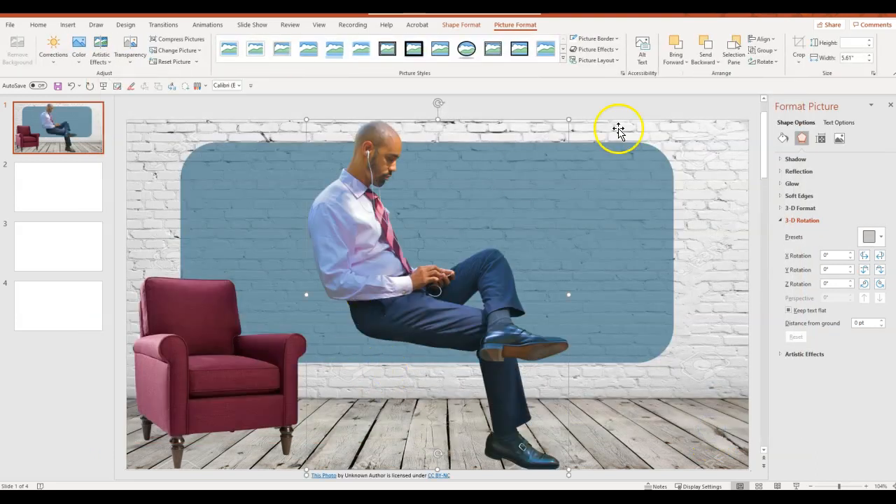
Shrink the seated man and position him so he sits on the burgundy armchair.
drag(479, 194, 340, 214)
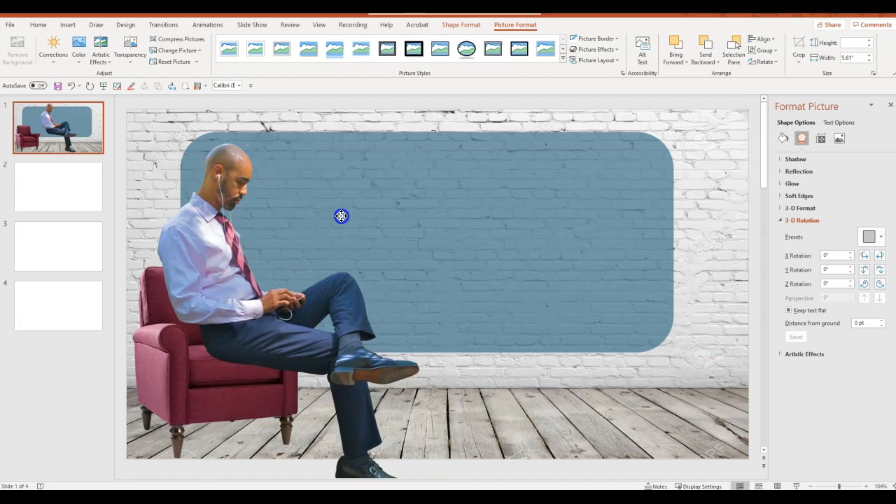
drag(418, 132, 285, 207)
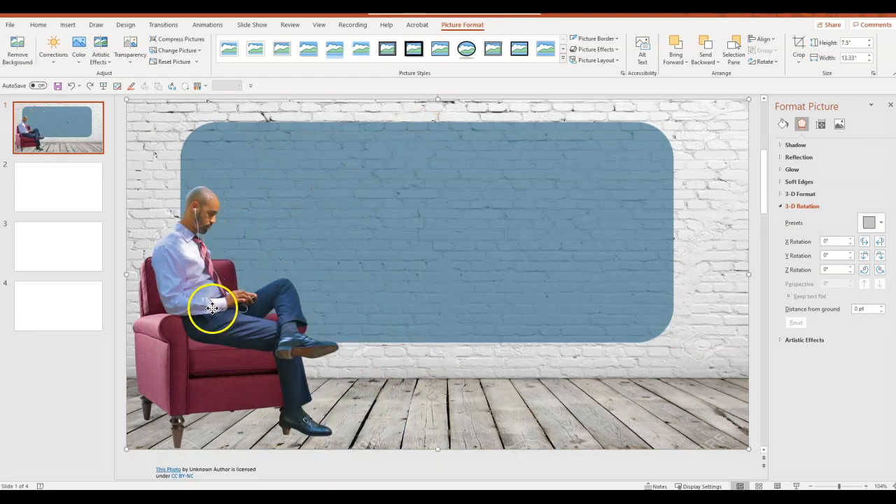
click(213, 307)
drag(221, 328, 220, 310)
click(433, 421)
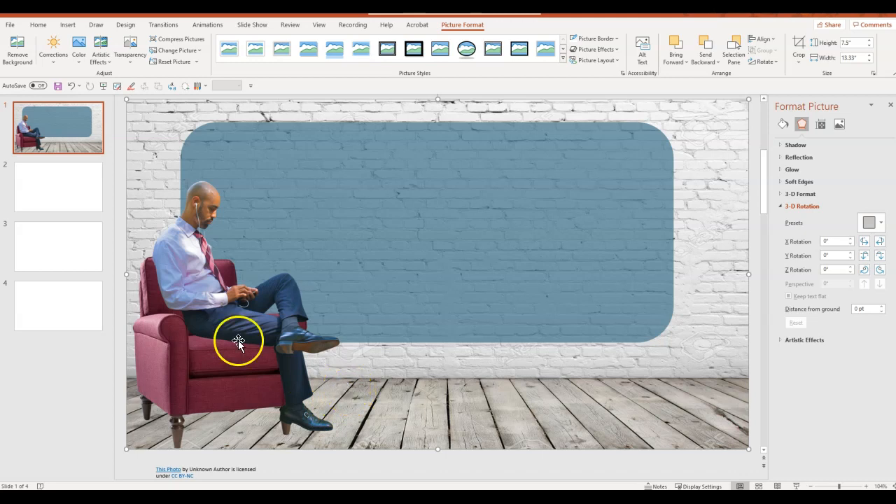
Duplicate the burgundy armchair and place the copy on the right side of the wooden floor.
click(161, 344)
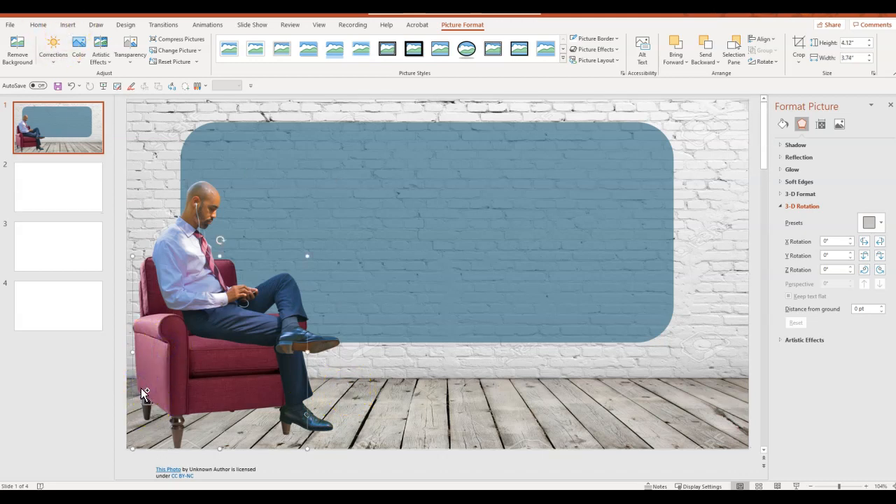
key(ctrl+v)
drag(196, 360, 580, 351)
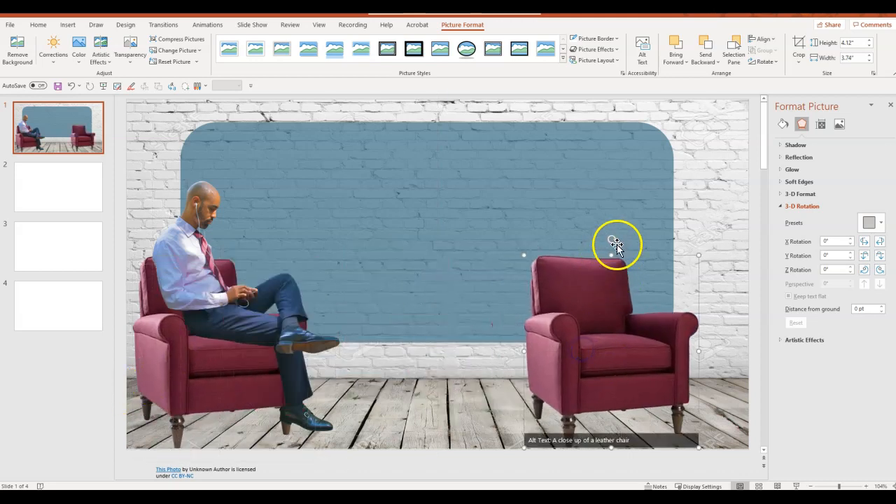
Set the copied armchair's 3-D X rotation to 145° and move it closer to the slide's right edge.
click(880, 242)
click(880, 242)
click(879, 242)
click(880, 242)
click(880, 242)
click(880, 242)
click(880, 242)
click(879, 243)
click(879, 242)
click(880, 242)
click(880, 242)
click(880, 242)
click(880, 242)
click(880, 242)
click(880, 243)
click(880, 242)
click(880, 243)
click(880, 242)
click(880, 243)
click(880, 242)
click(880, 243)
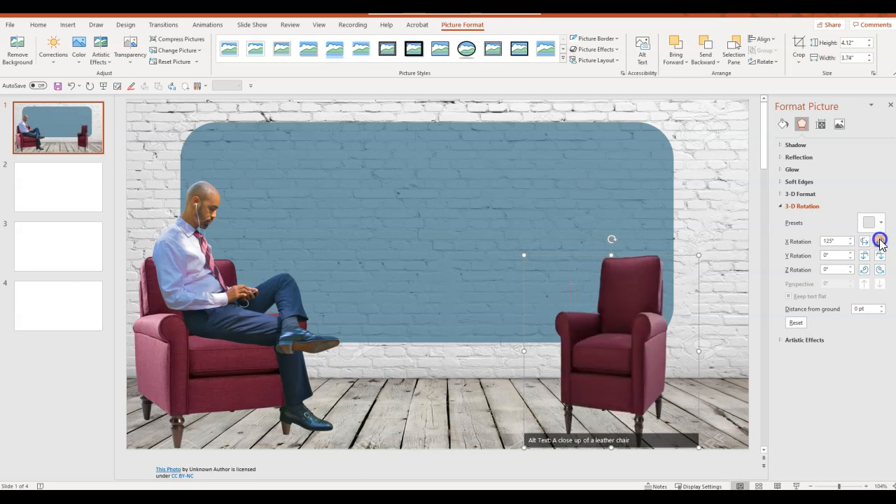
click(880, 242)
click(880, 242)
click(880, 243)
drag(628, 287, 669, 288)
click(613, 357)
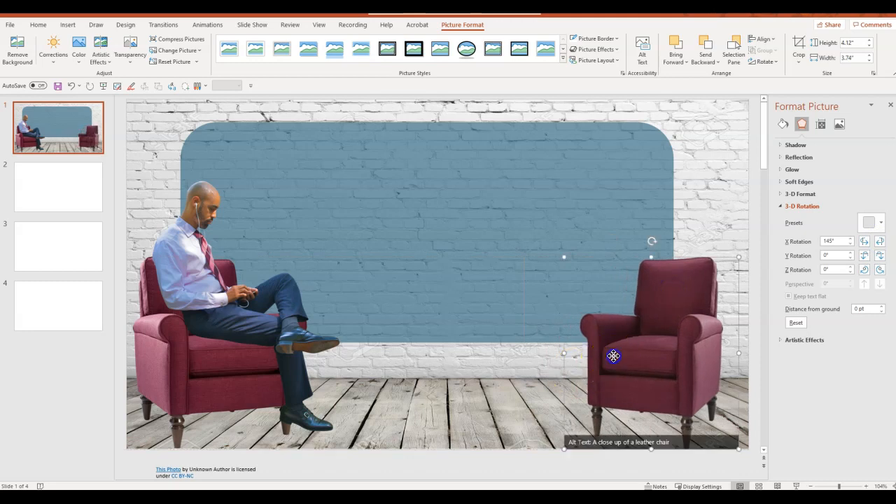
click(497, 359)
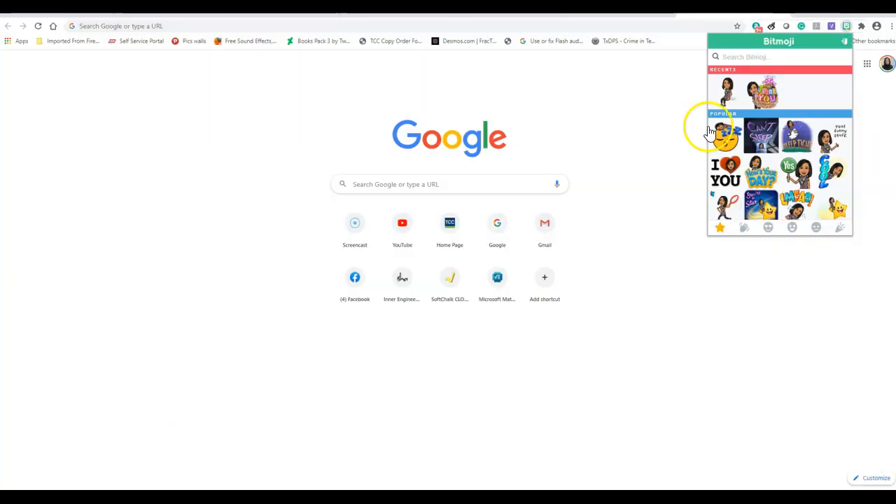
Copy the recently used sitting Bitmoji in Chrome, then return to PowerPoint and paste it onto the slide.
right_click(728, 97)
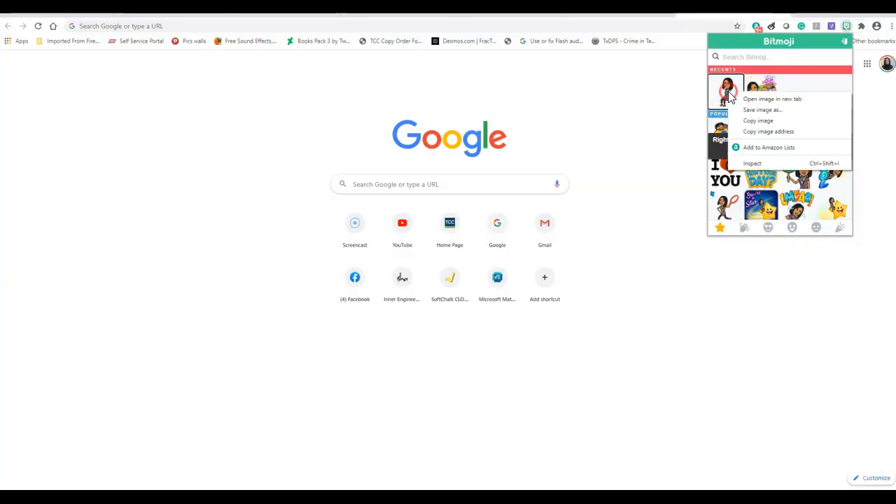
click(756, 122)
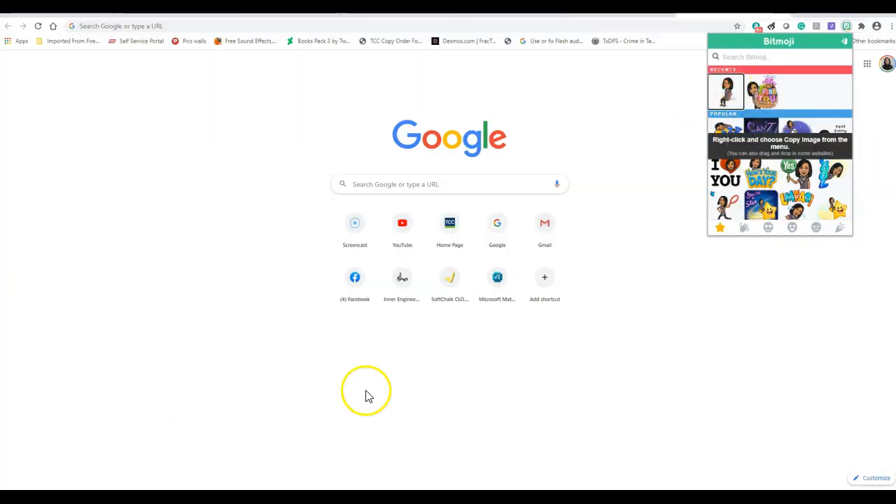
click(256, 500)
click(600, 283)
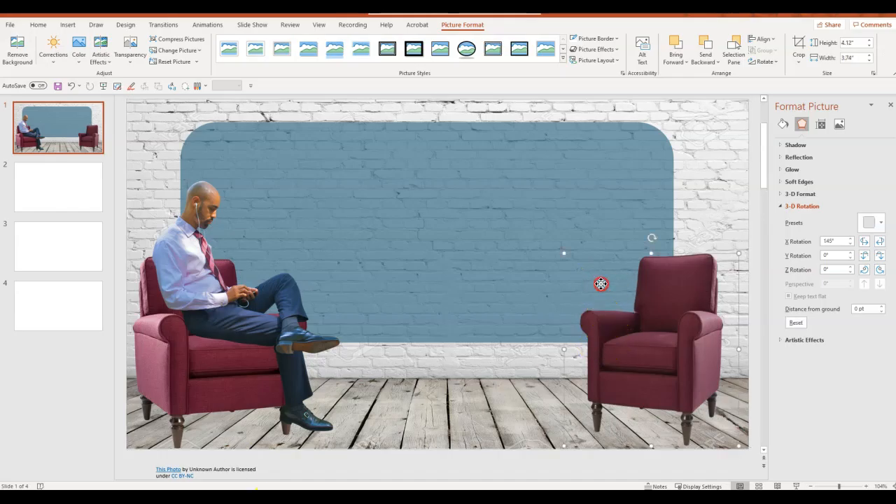
right_click(600, 283)
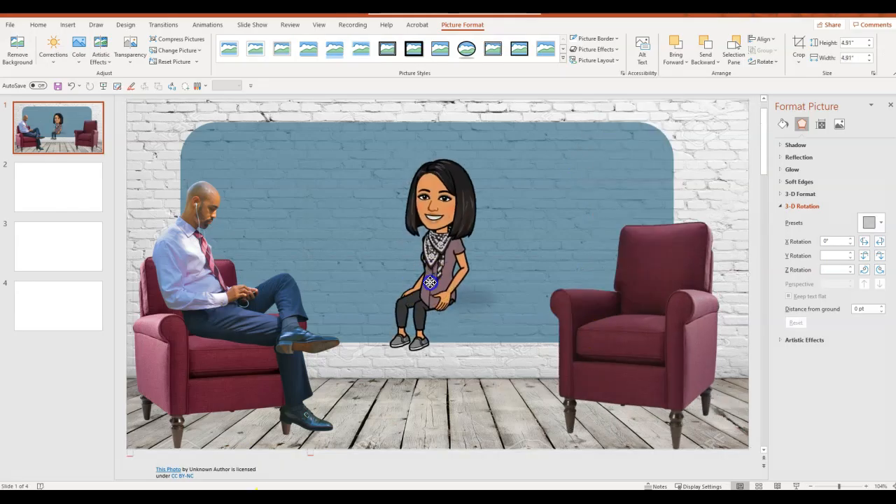
Seat the Bitmoji on the right armchair and shrink it to about 4.59" square.
drag(435, 287, 630, 298)
drag(740, 156, 723, 173)
drag(640, 260, 645, 253)
click(450, 280)
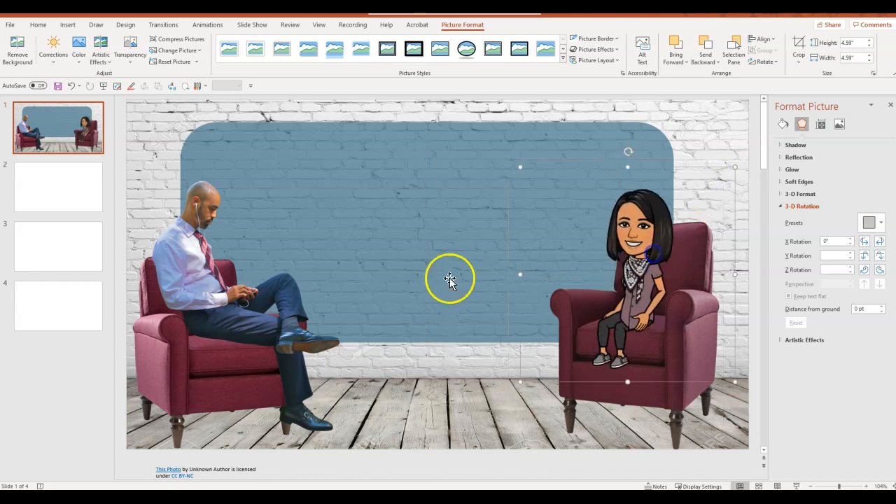
click(474, 385)
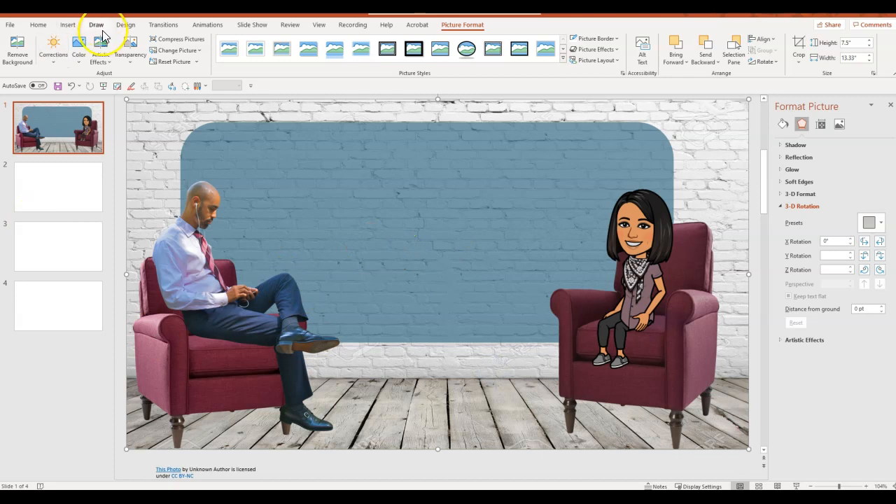
Insert the outlined head-with-brain icon from an icon search for "brain" and enlarge it to about 2.73" square on the blue board.
click(69, 24)
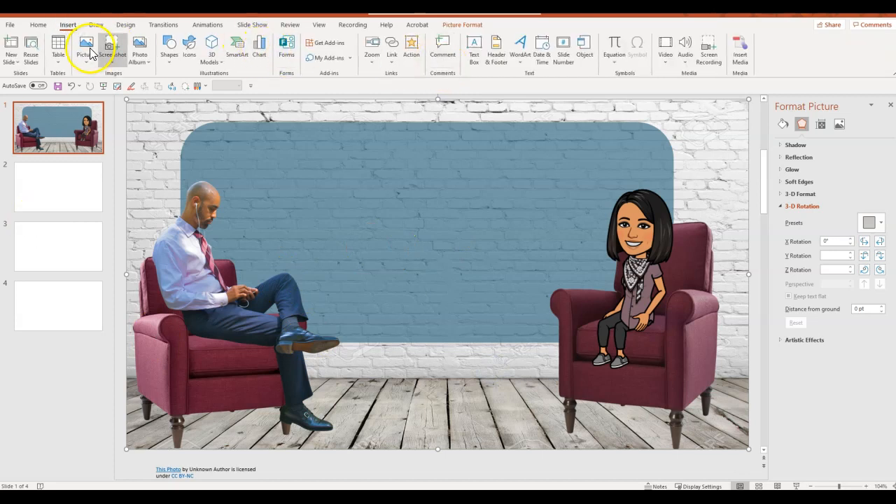
click(189, 46)
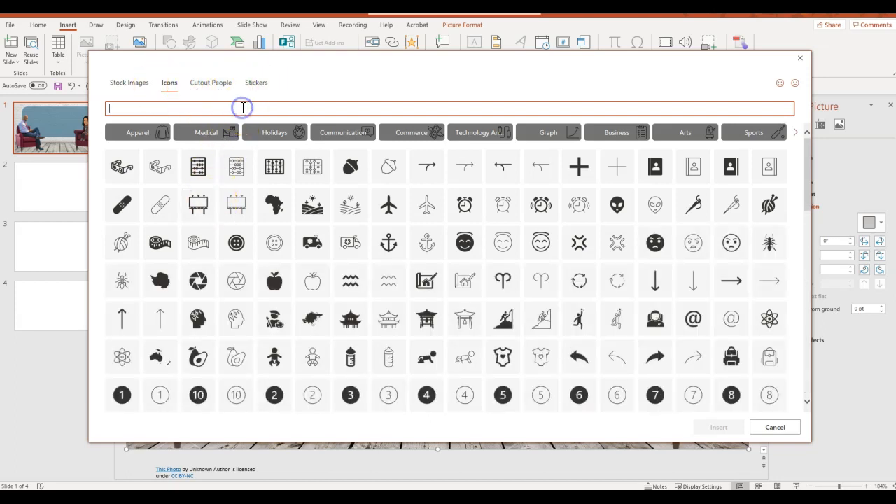
text(beahc)
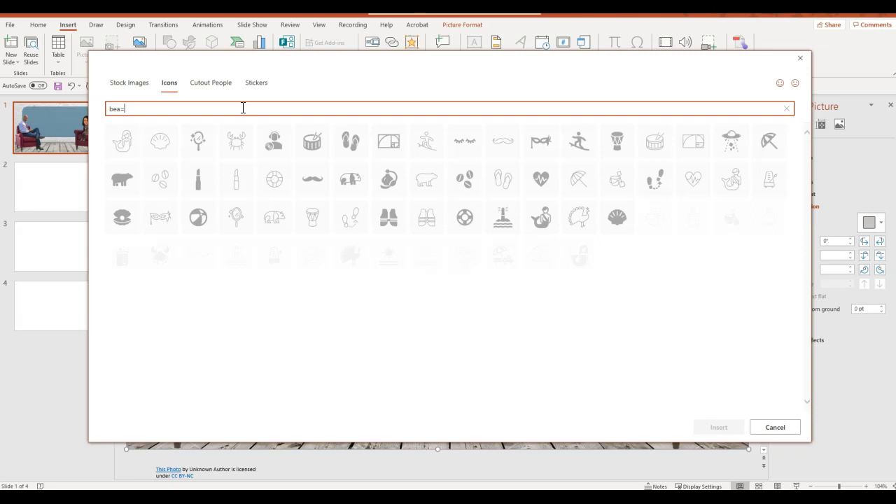
key(BackSpace)
key(BackSpace)
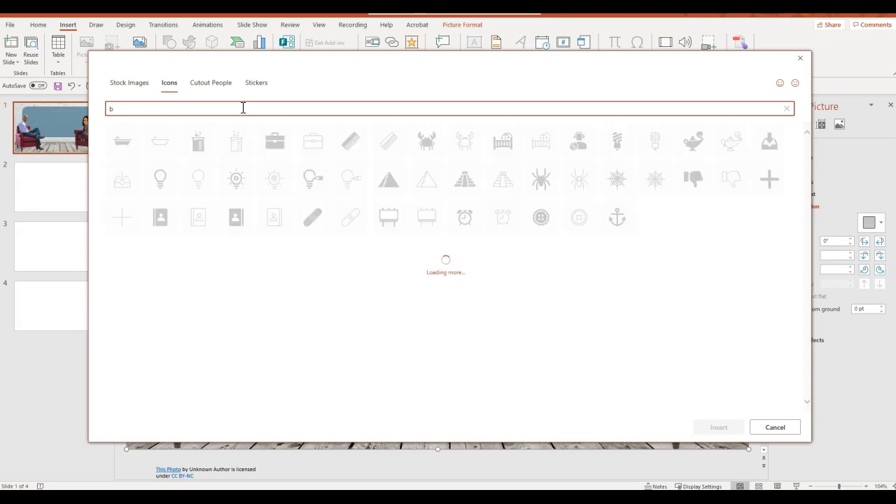
text(rain)
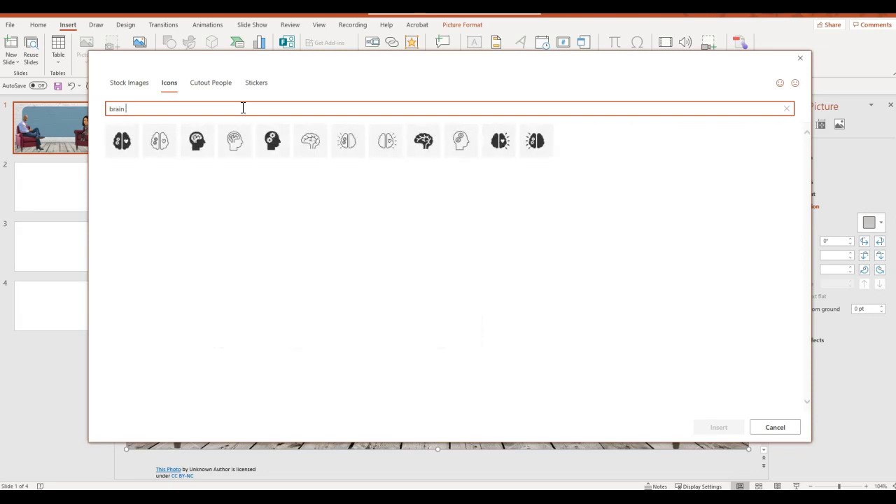
click(235, 143)
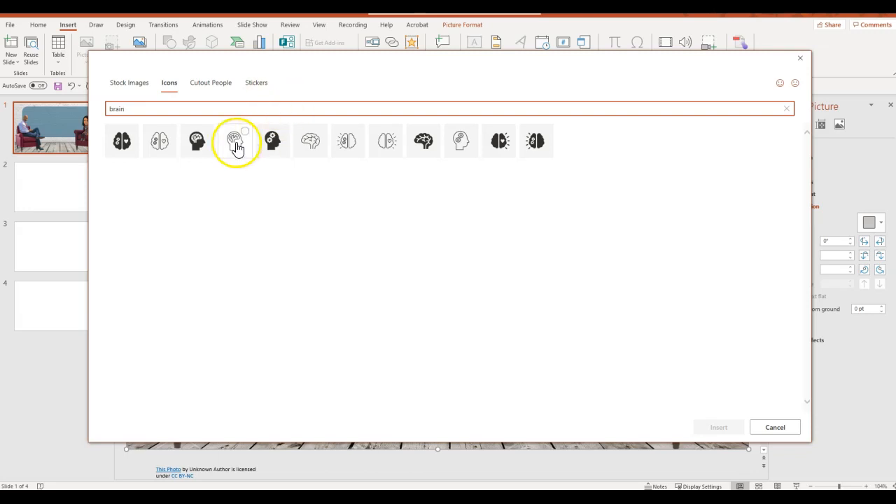
click(706, 432)
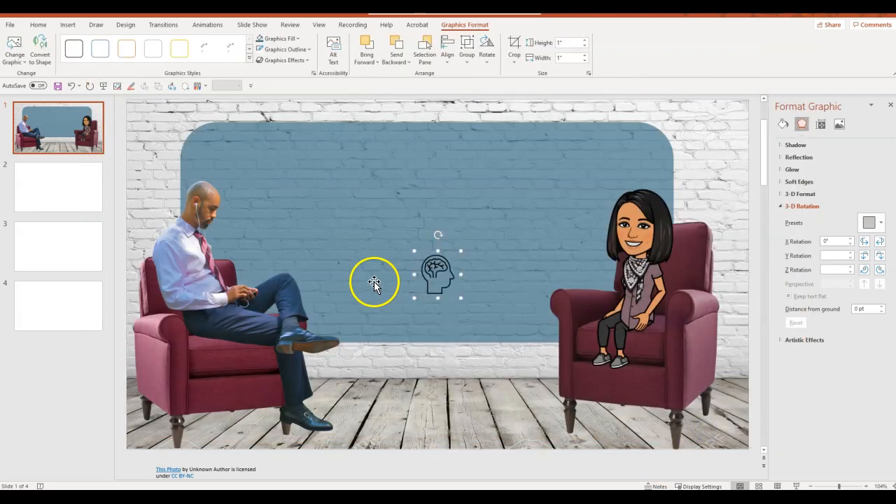
drag(412, 267, 426, 254)
drag(380, 221, 371, 222)
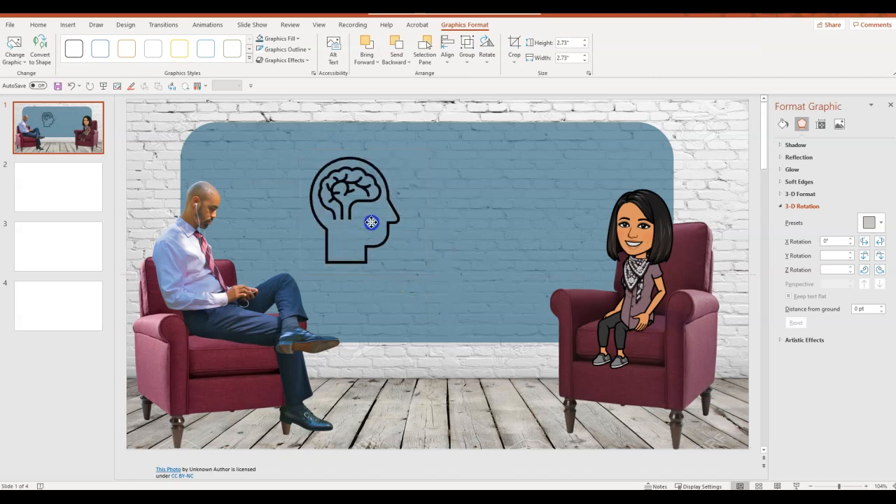
Make the brain icon's outline and fill white and move it to the upper-left area of the blue board.
right_click(377, 214)
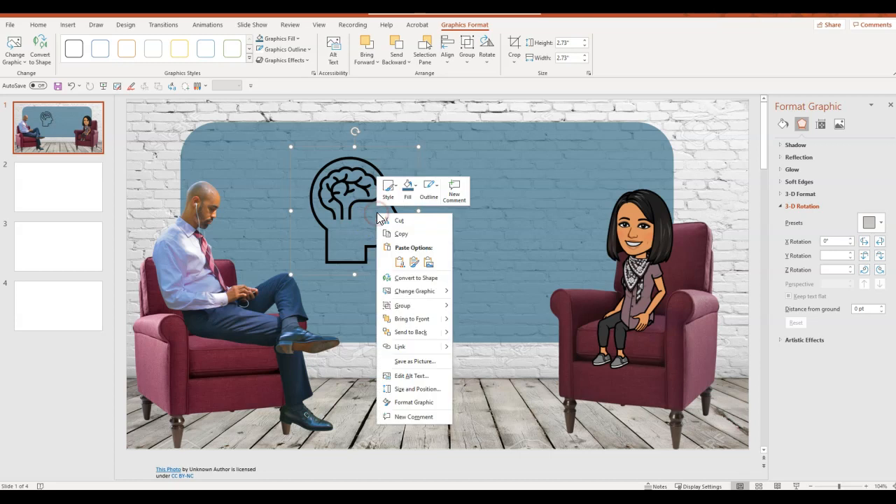
click(437, 187)
click(421, 223)
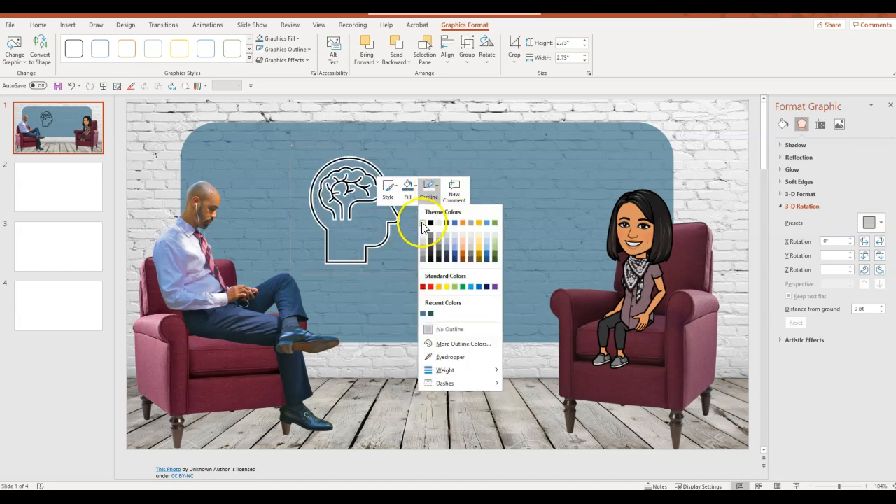
click(416, 189)
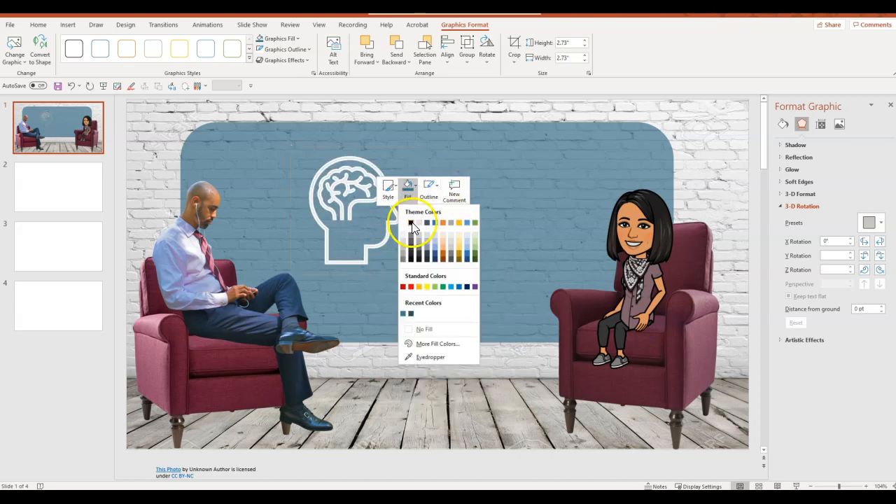
click(405, 223)
drag(367, 223, 337, 208)
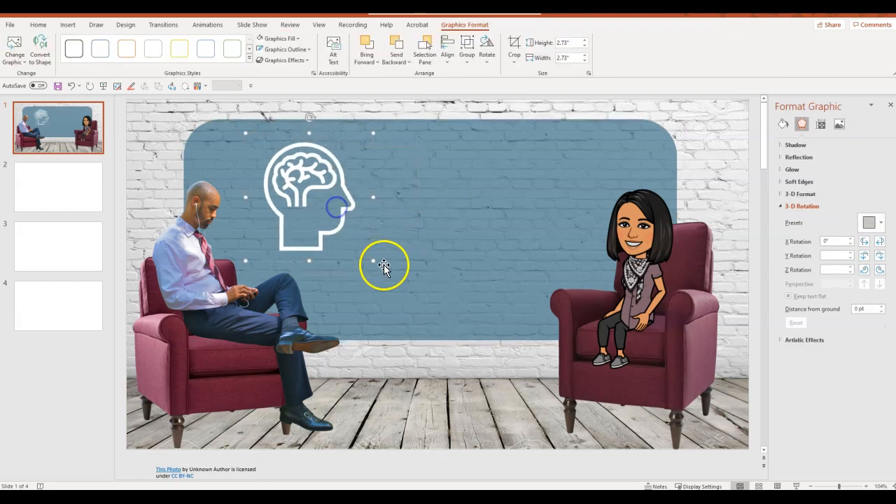